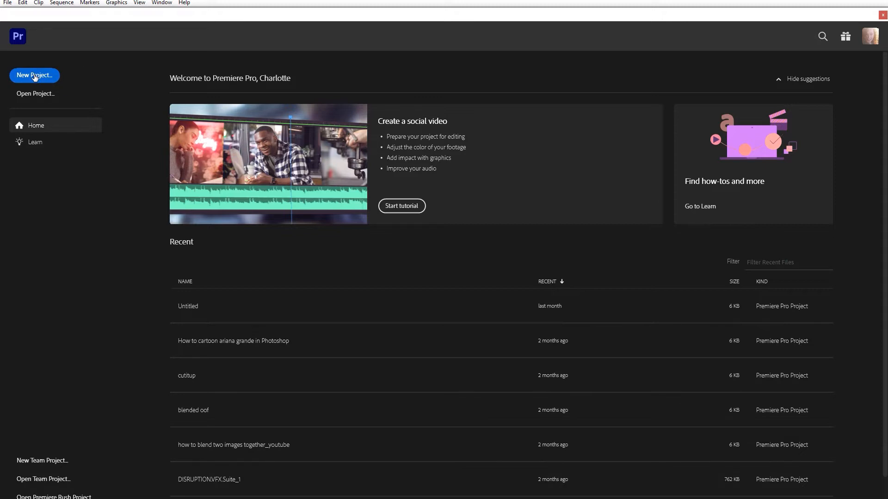
Create a new project named "How to fix Google fonts not loading on Mobile - Wordpress Tutorial".
left_click(34, 76)
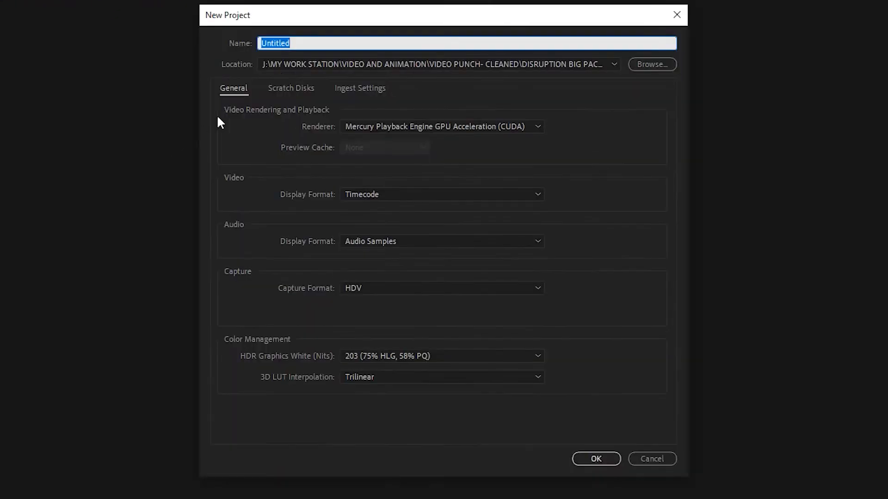
right_click(296, 44)
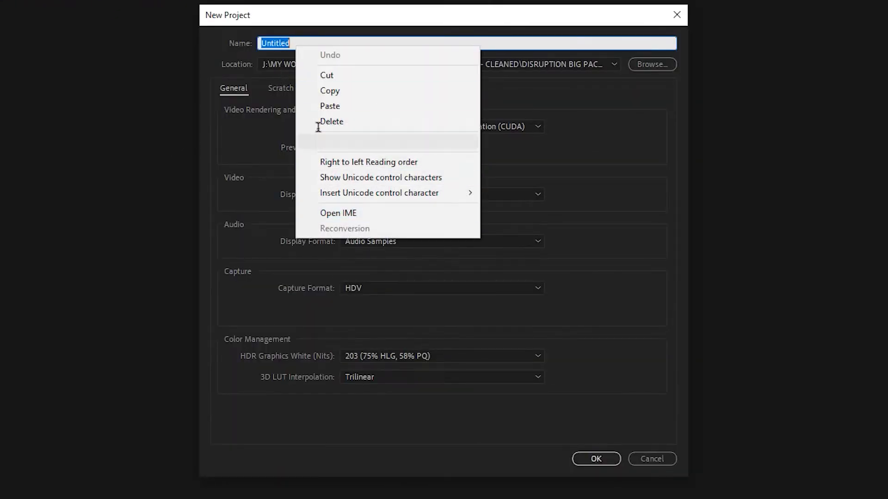
left_click(318, 105)
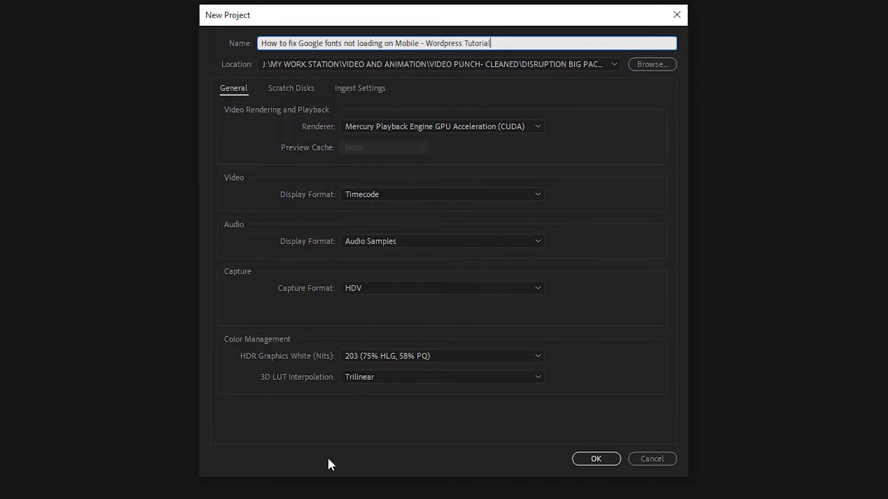
left_click(596, 460)
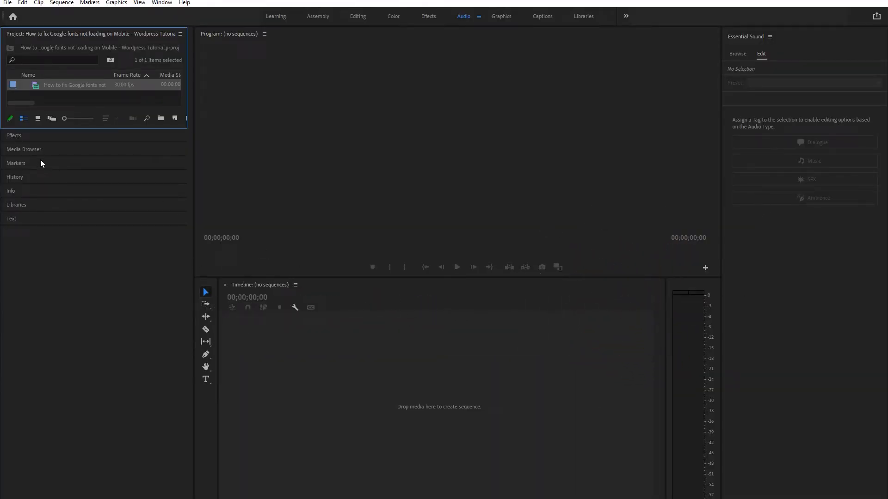
Switch the layout to the Editing workspace.
left_click(163, 4)
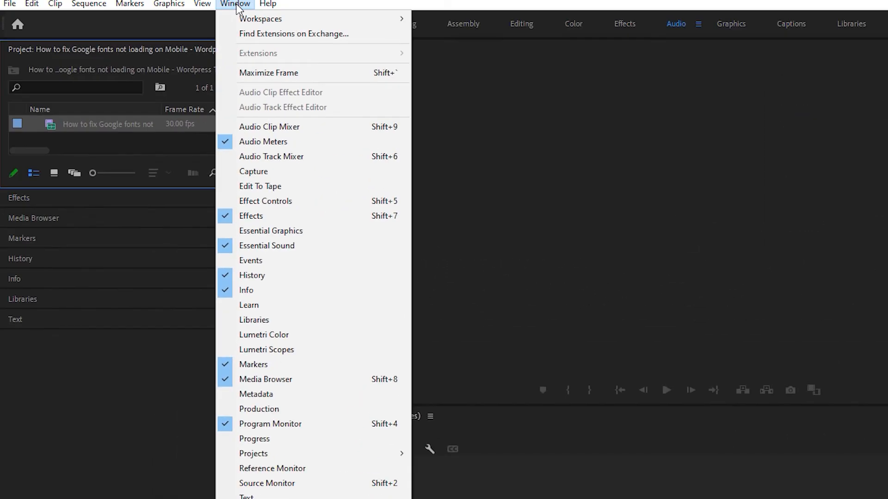
mouse_move(272, 23)
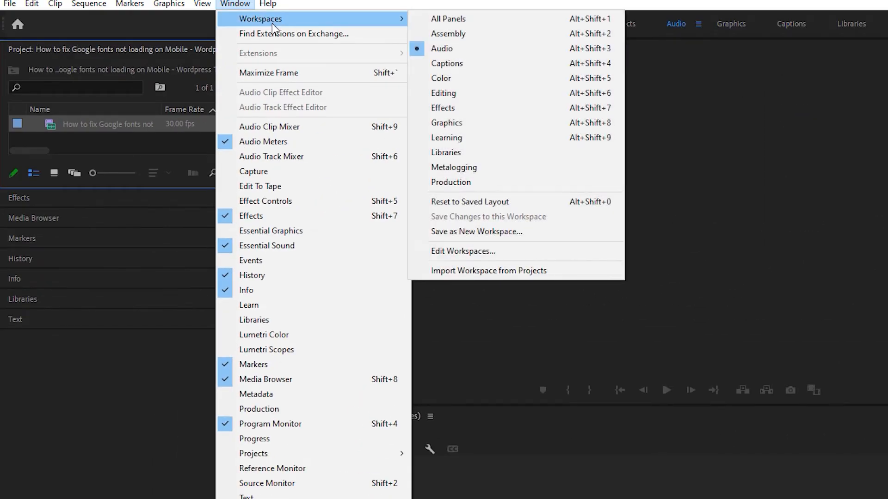
left_click(443, 93)
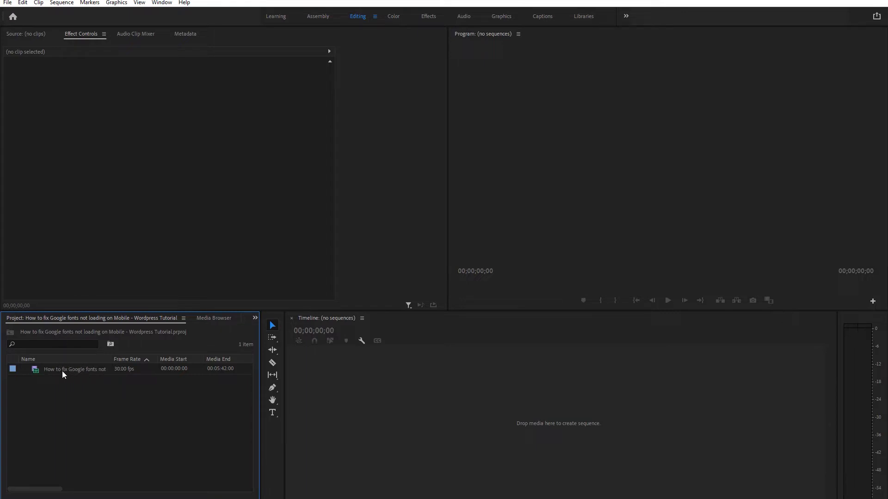
Create a sequence from the imported tutorial video and play its opening seconds to check the original sound.
left_click_drag(62, 370, 287, 390)
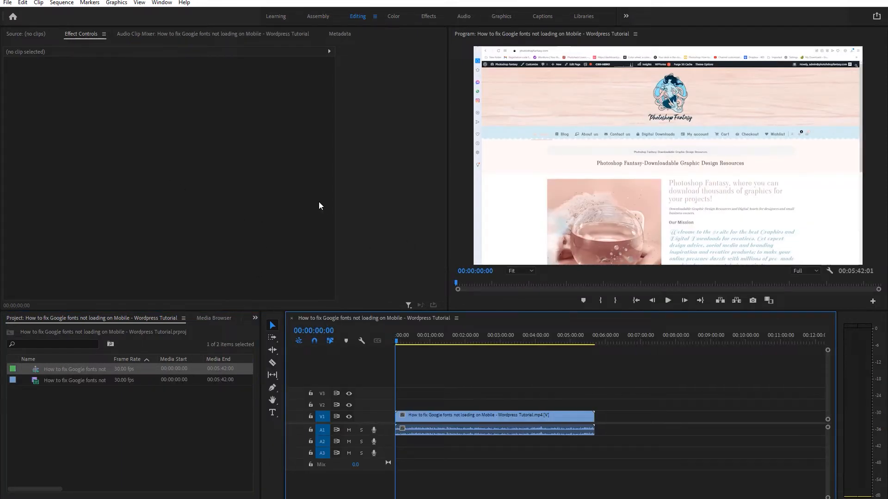
left_click(666, 302)
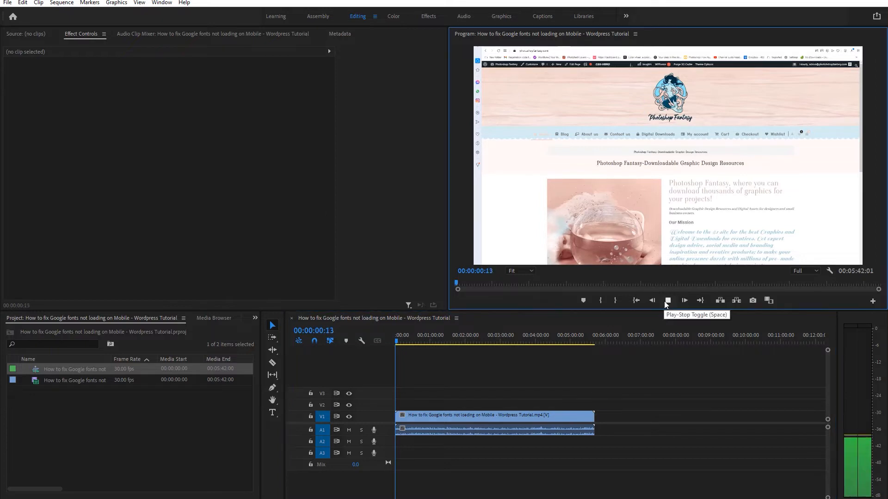
left_click(667, 301)
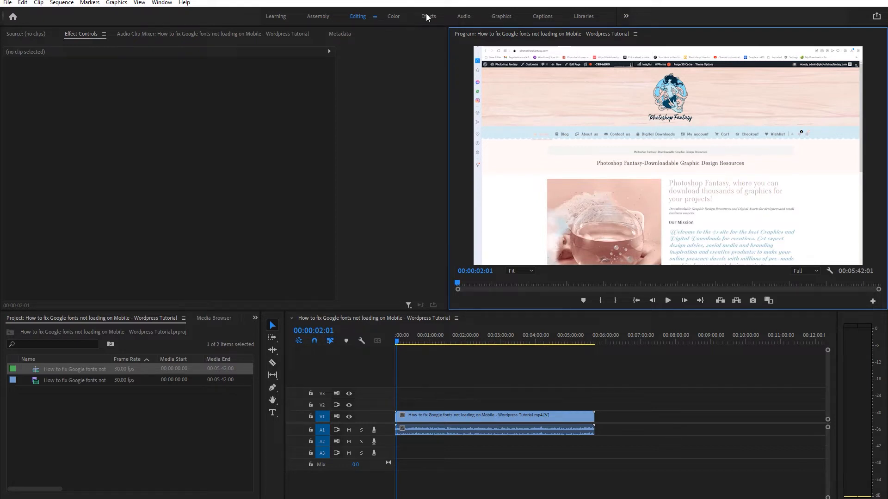
Switch to the Audio workspace and unlink the audio from the video of the timeline clip.
left_click(463, 17)
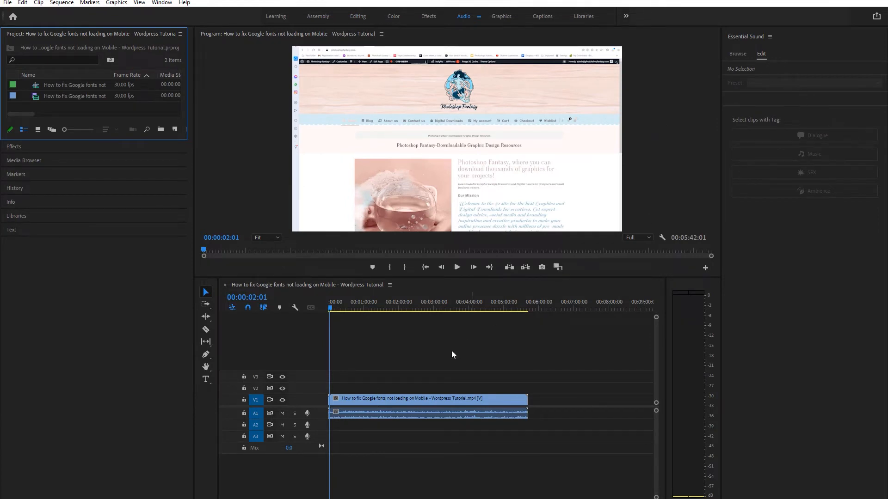
left_click(377, 404)
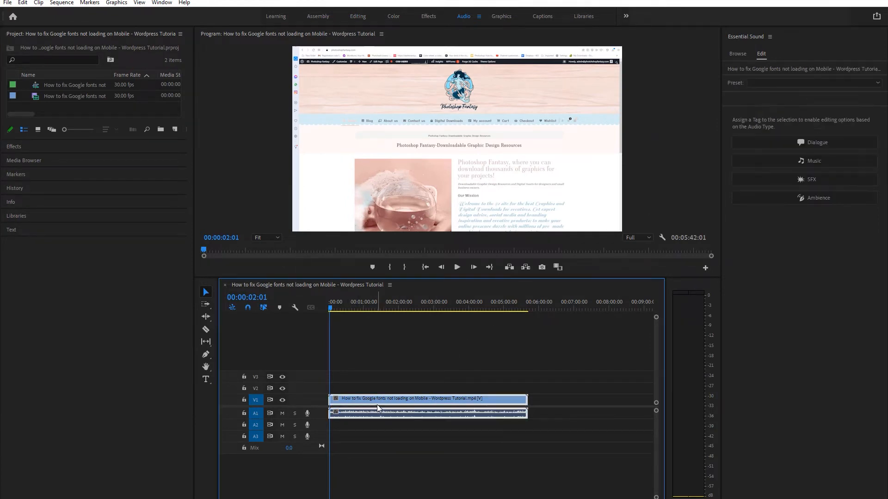
right_click(377, 405)
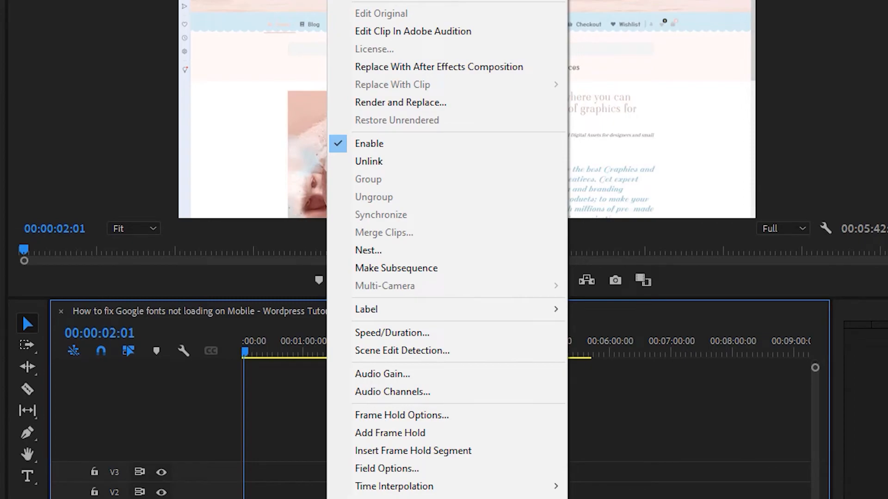
left_click(363, 165)
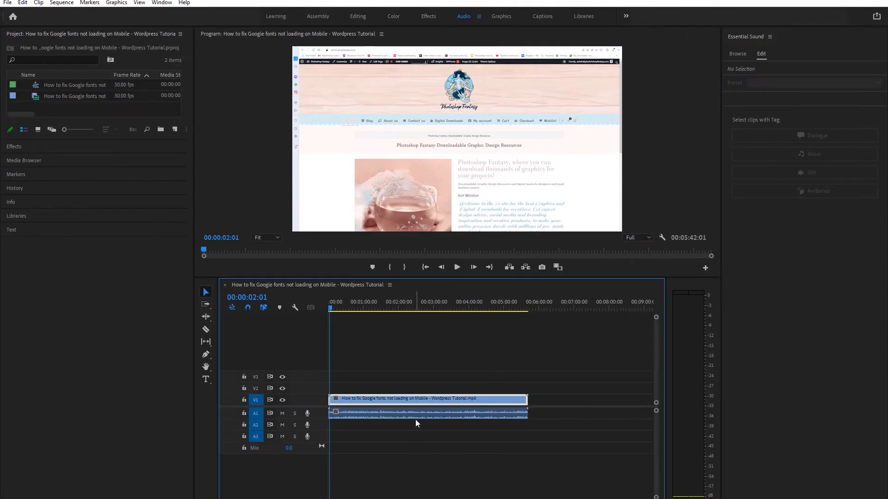
Assign the Dialogue audio type to the separated audio clip on track A1.
left_click(415, 413)
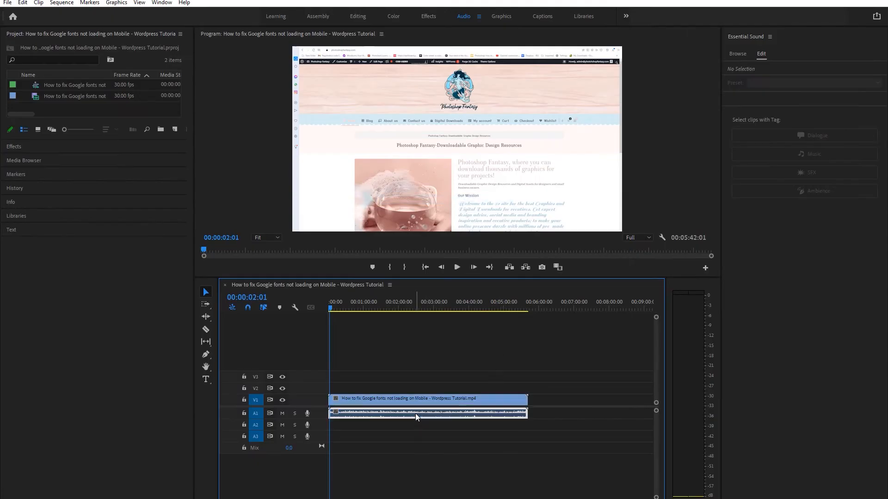
left_click(414, 405)
left_click(412, 414)
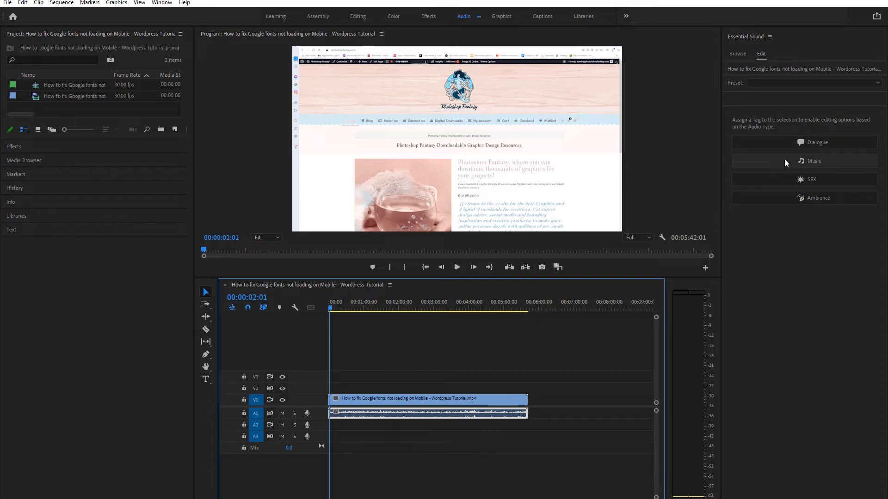
left_click(817, 147)
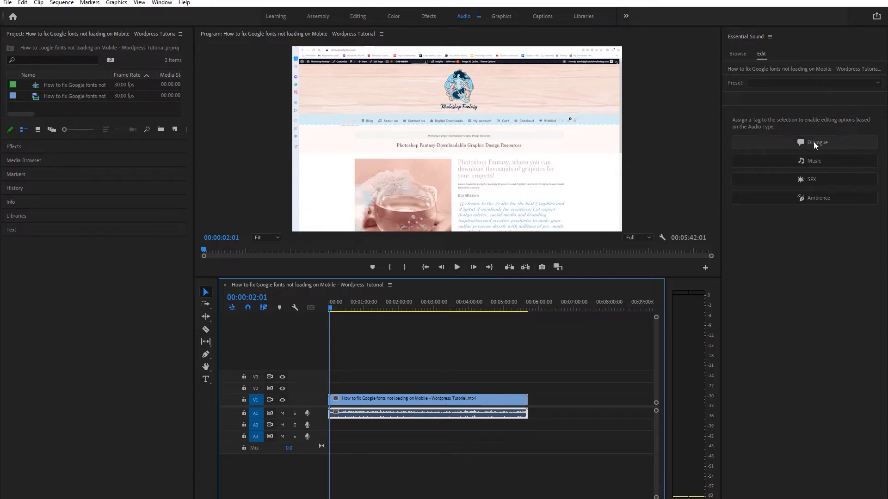
left_click(817, 141)
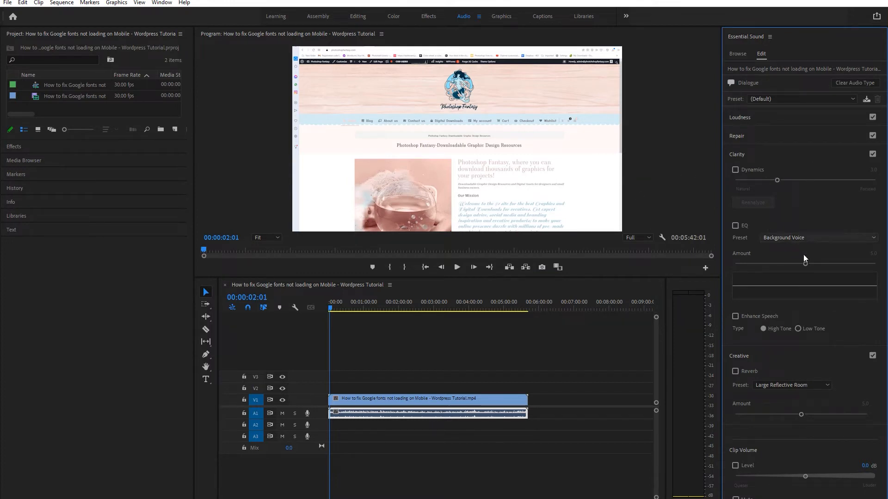
Try the Old Radio EQ preset on the dialogue clip during playback.
left_click(820, 236)
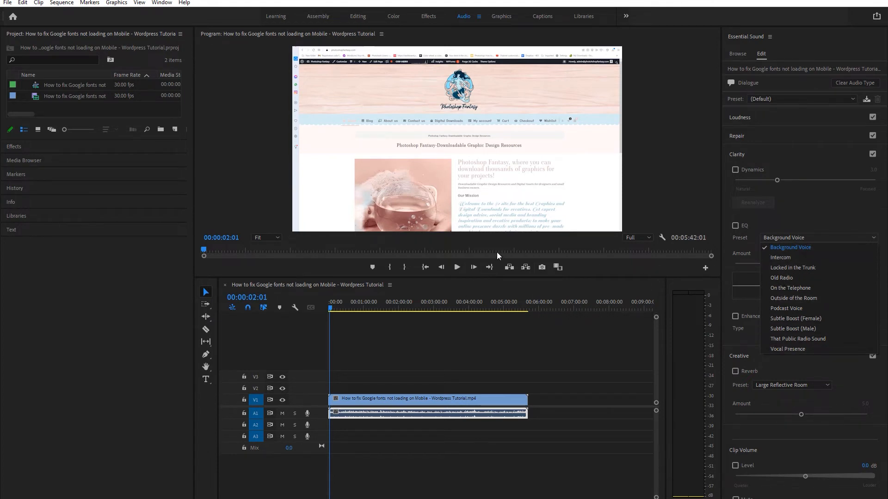
left_click(457, 266)
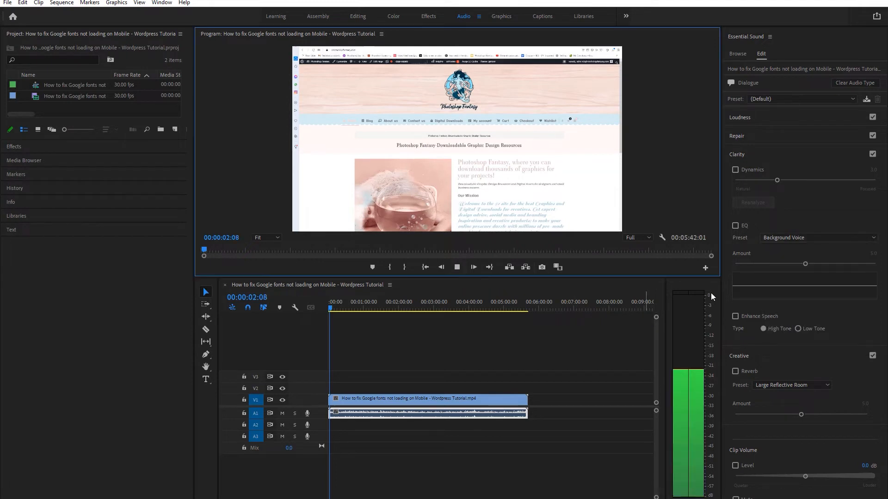
left_click(810, 235)
left_click(778, 277)
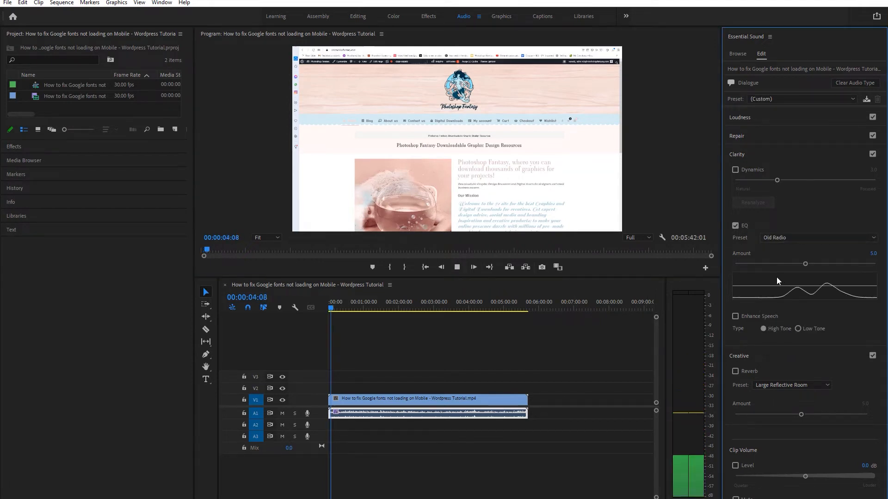
left_click(456, 270)
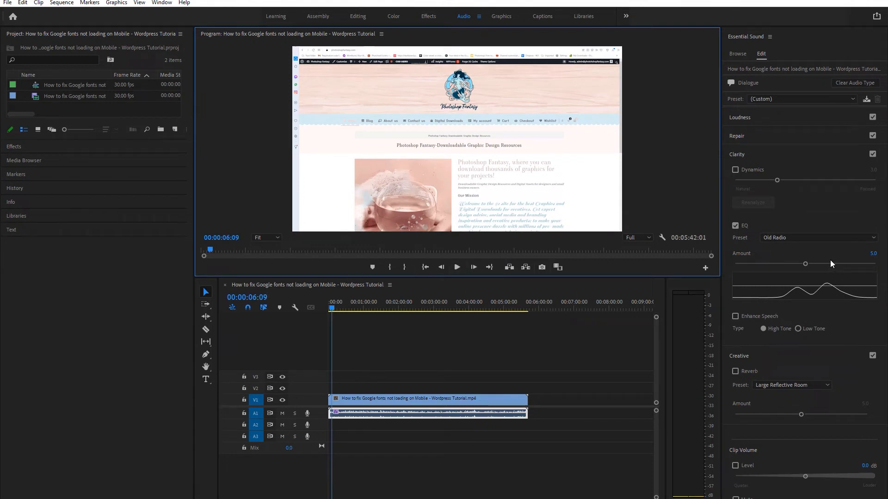
Try the Vocal Presence and Background Voice EQ presets on the dialogue, playing back the Background Voice version.
left_click(794, 238)
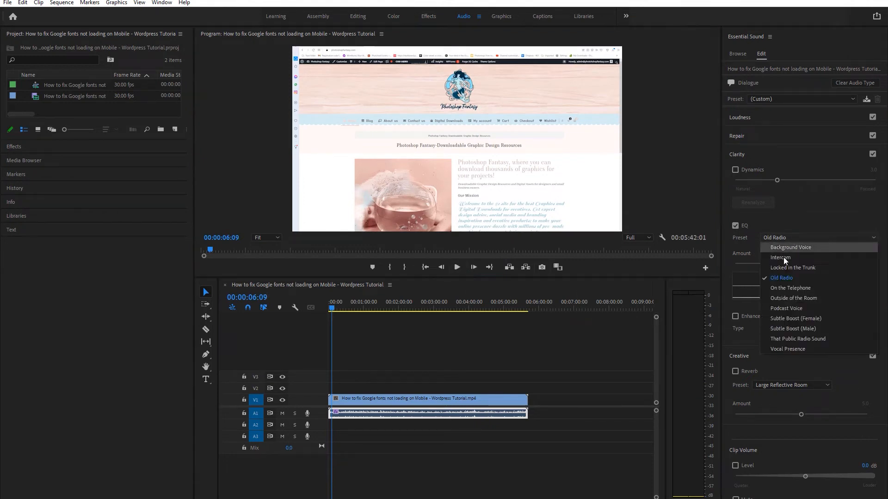
left_click(786, 347)
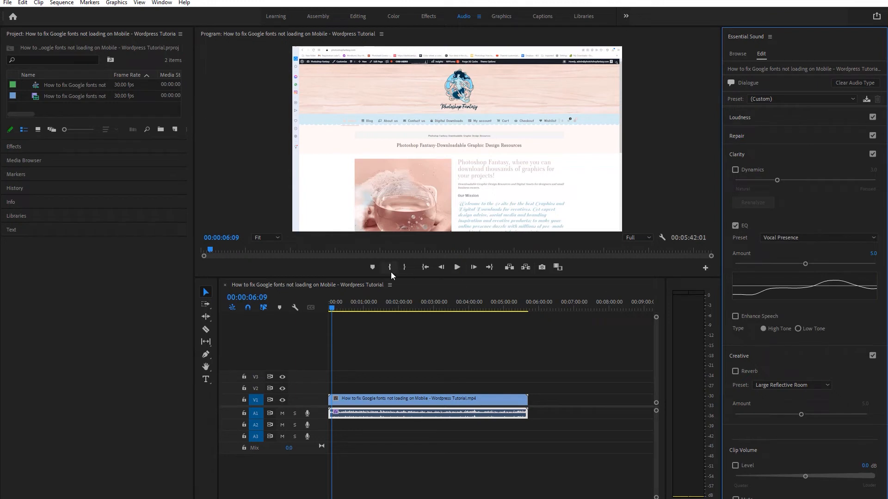
left_click(789, 239)
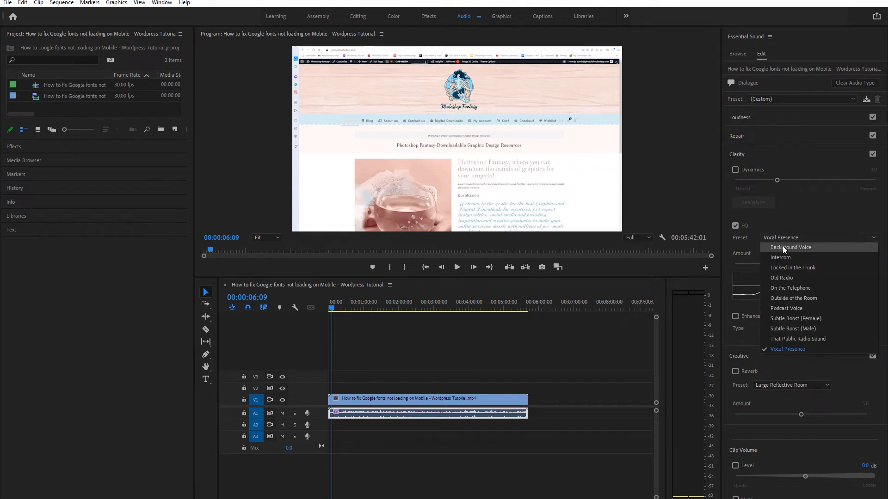
left_click(782, 247)
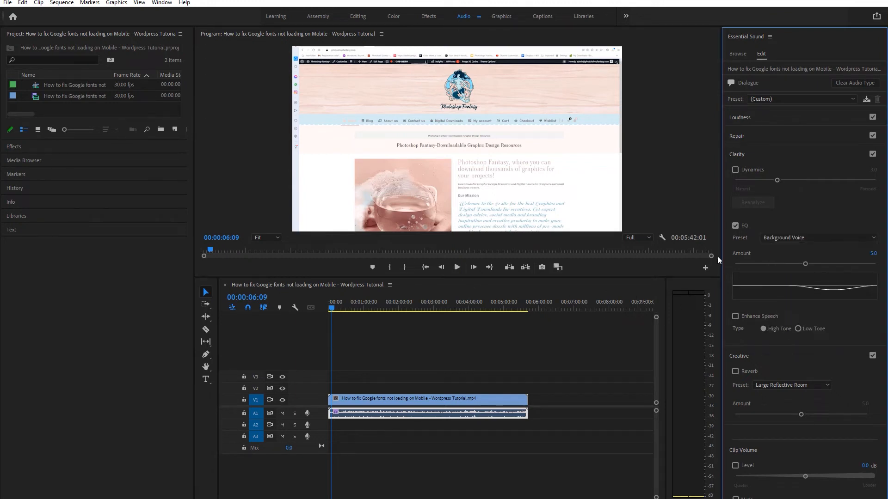
left_click(457, 268)
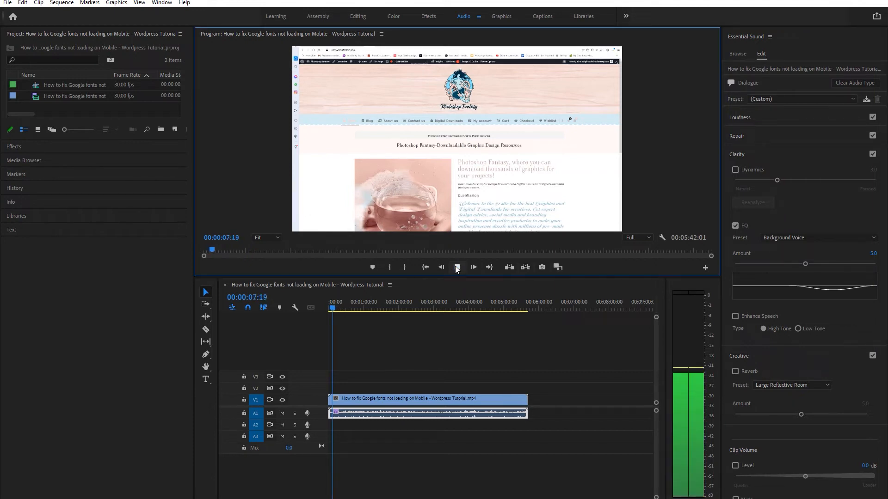
left_click(457, 268)
Set the dialogue's EQ preset to Vocal Presence and play back a few seconds of it.
left_click(806, 239)
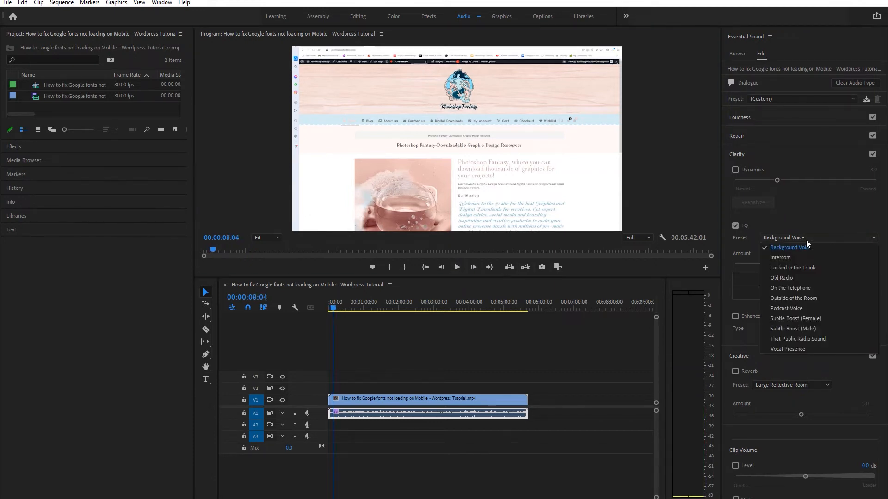
left_click(791, 349)
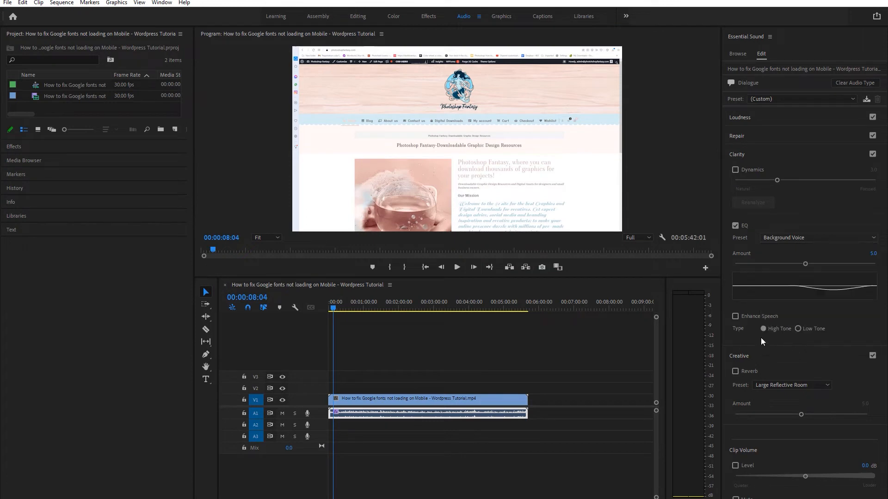
left_click(457, 268)
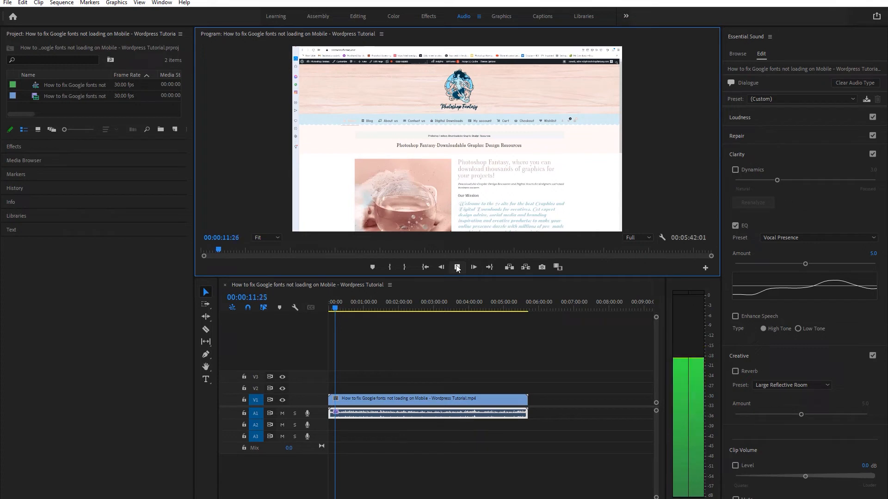
left_click(457, 268)
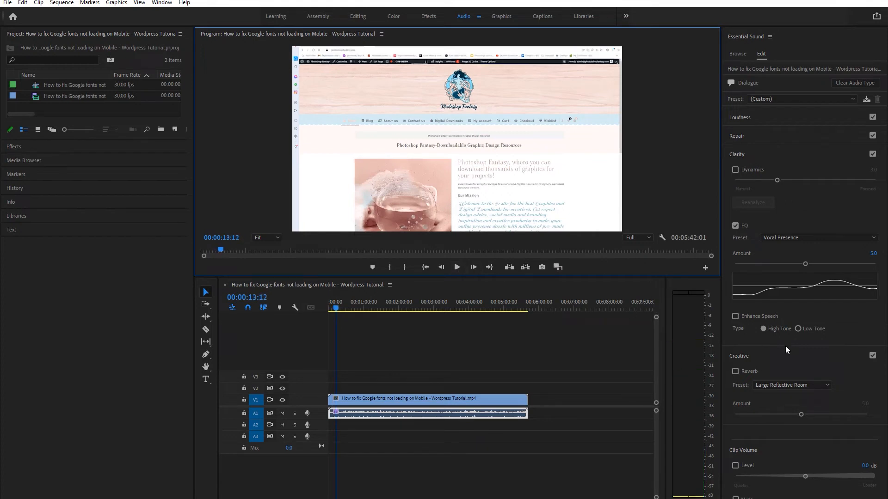
Turn on Enhance Speech for the dialogue clip and play back a few seconds of the result.
left_click(735, 316)
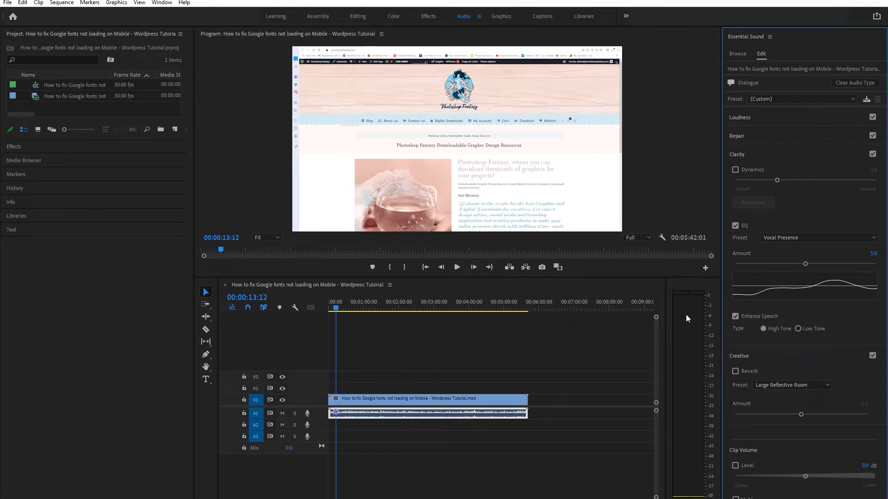
left_click(457, 268)
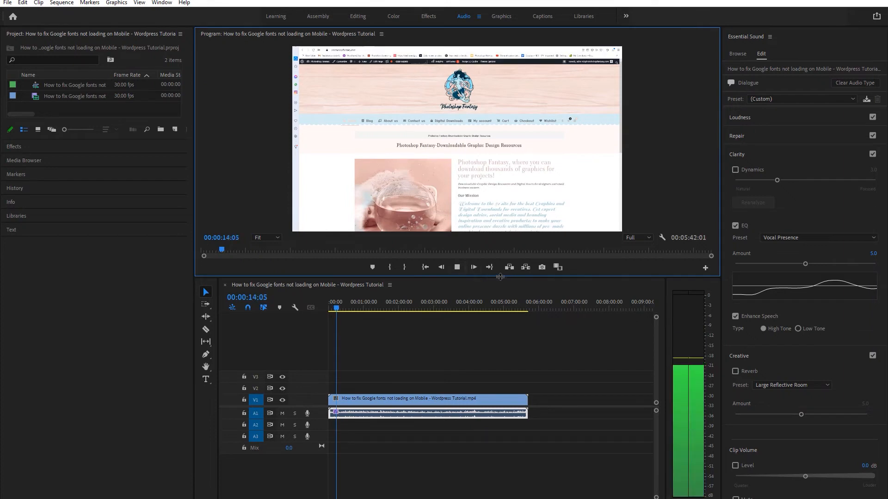
left_click(457, 268)
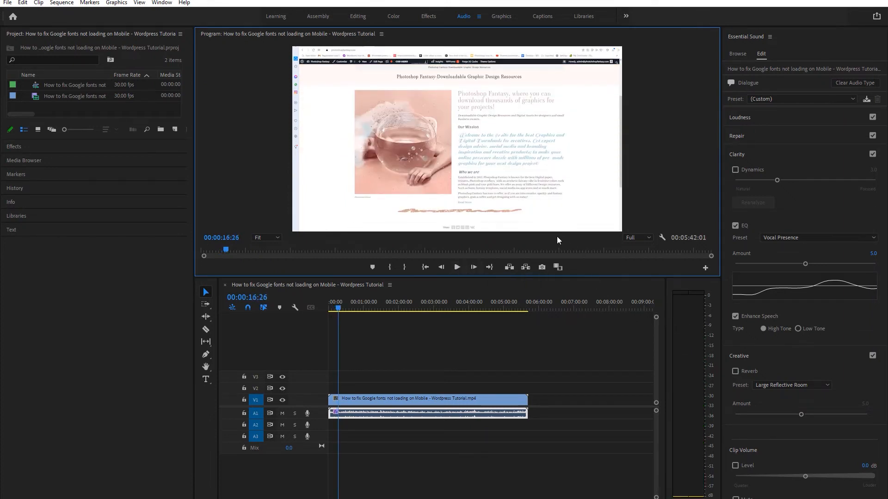
Try the Thicken Voice reverb preset on the dialogue clip and play back a few seconds of it.
left_click(797, 386)
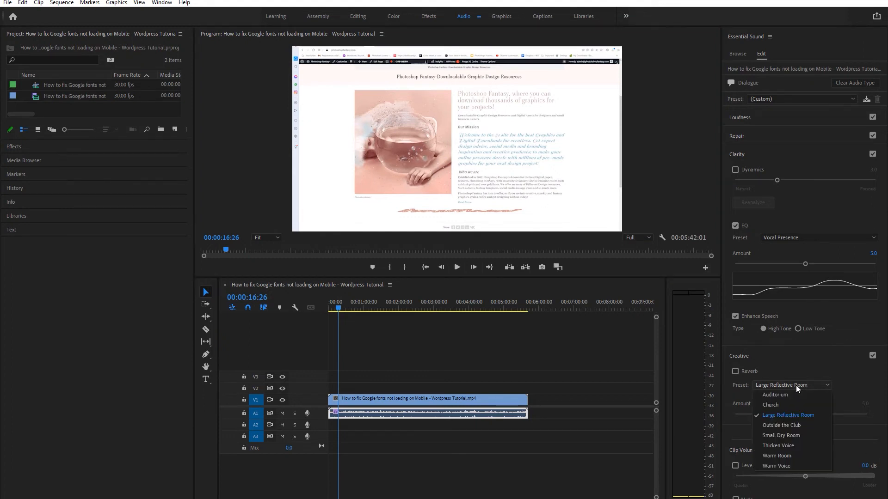
left_click(777, 445)
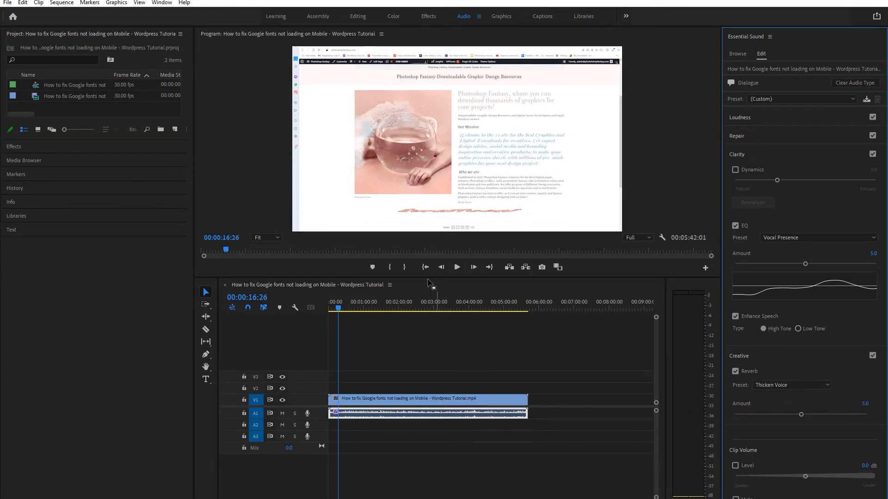
left_click(457, 267)
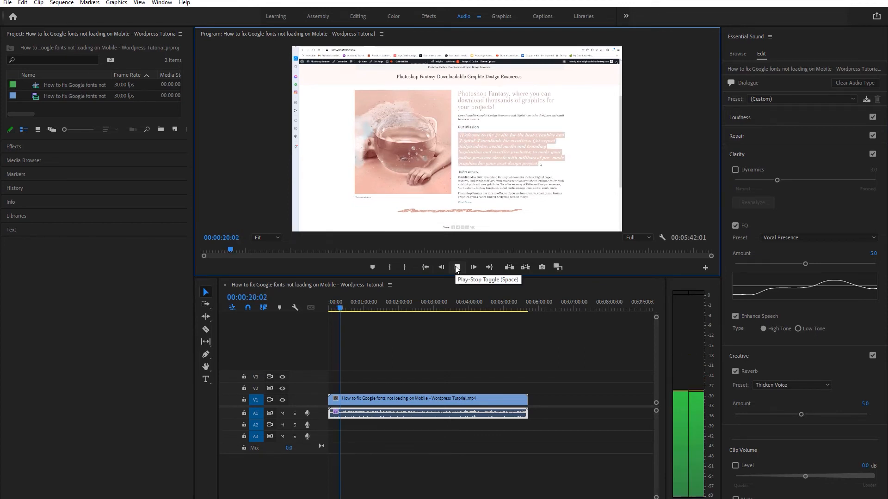
left_click(457, 267)
Apply the Balanced Female Voice preset to the dialogue clip and play back part of the result.
left_click(789, 99)
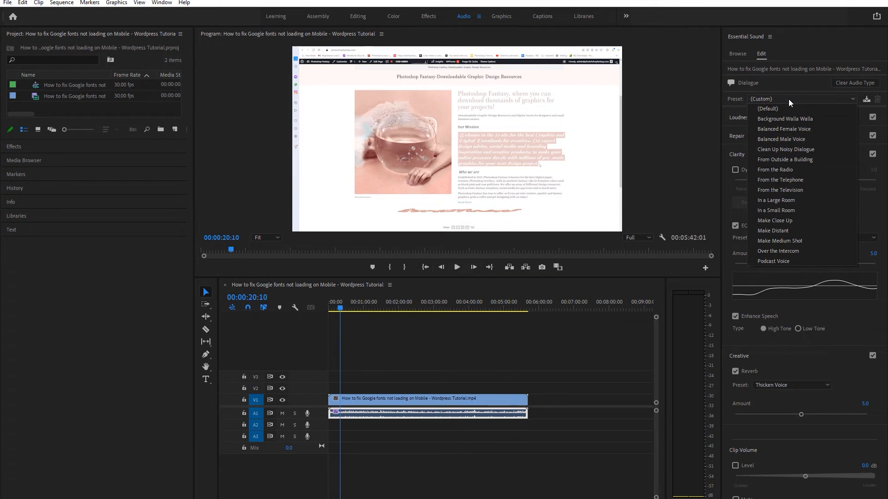
left_click(783, 129)
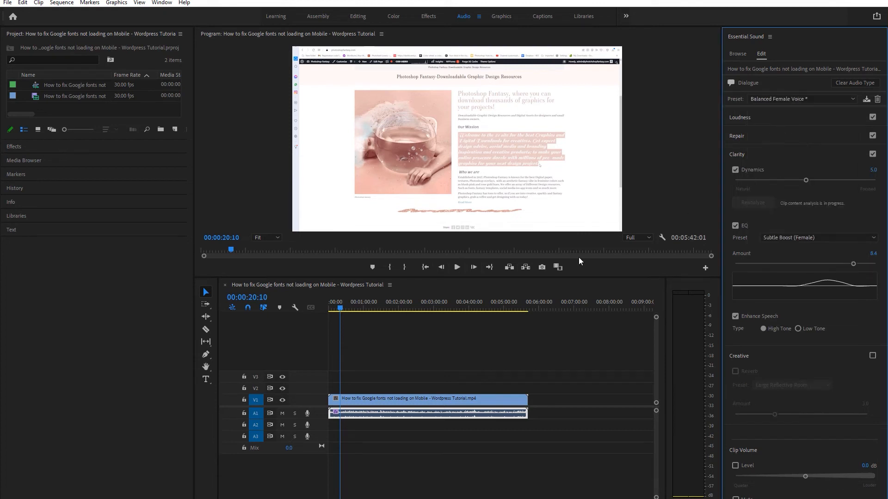
left_click(452, 269)
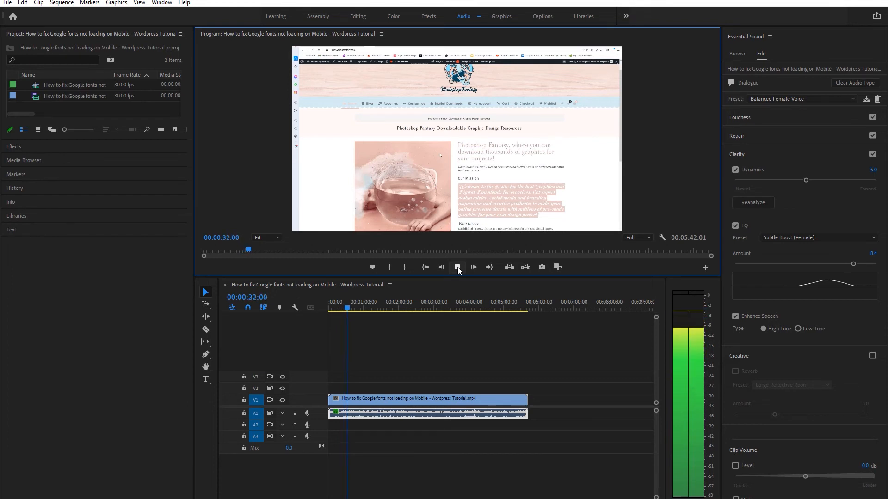
left_click(456, 268)
Reanalyze the dialogue clip for its Clarity dynamics and play back a few more seconds.
left_click(760, 202)
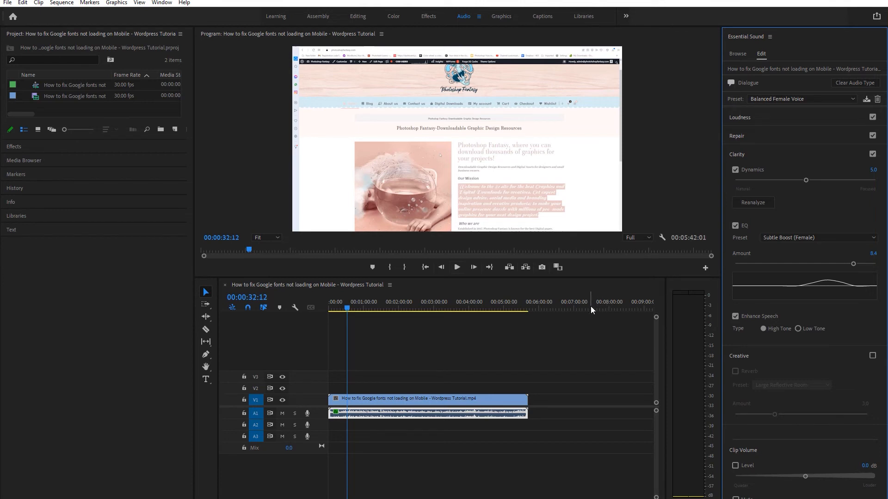
left_click(457, 267)
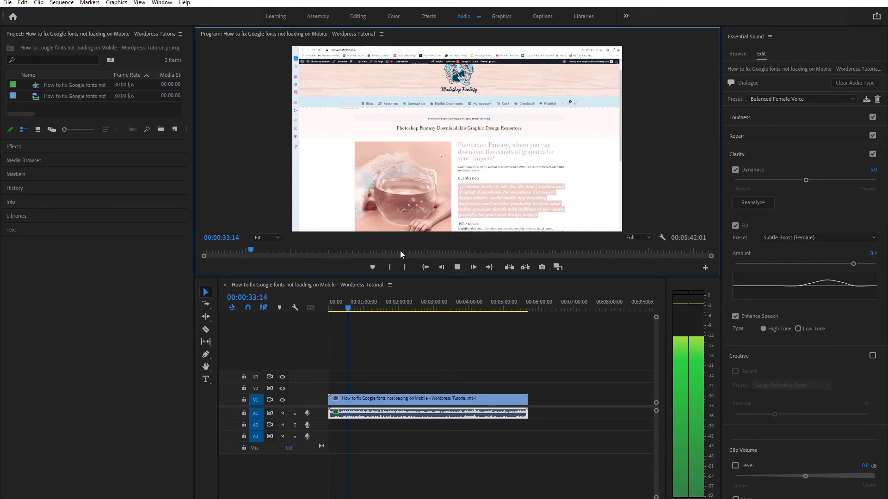
left_click(456, 267)
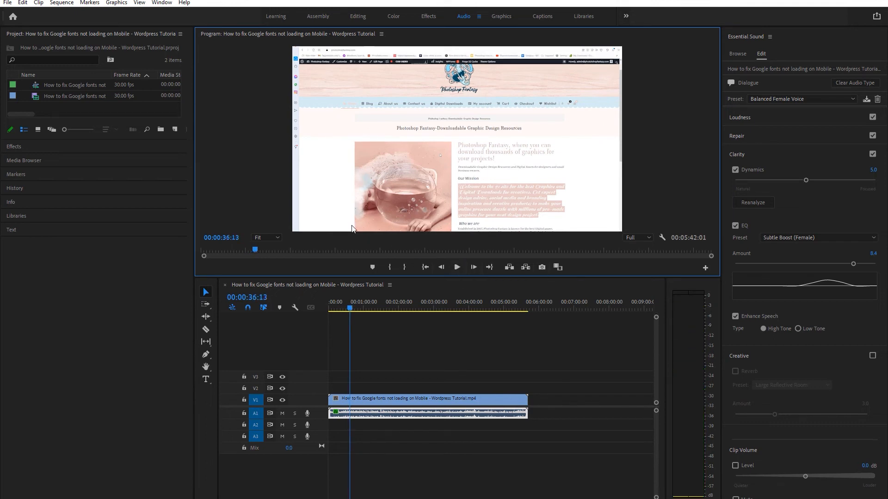